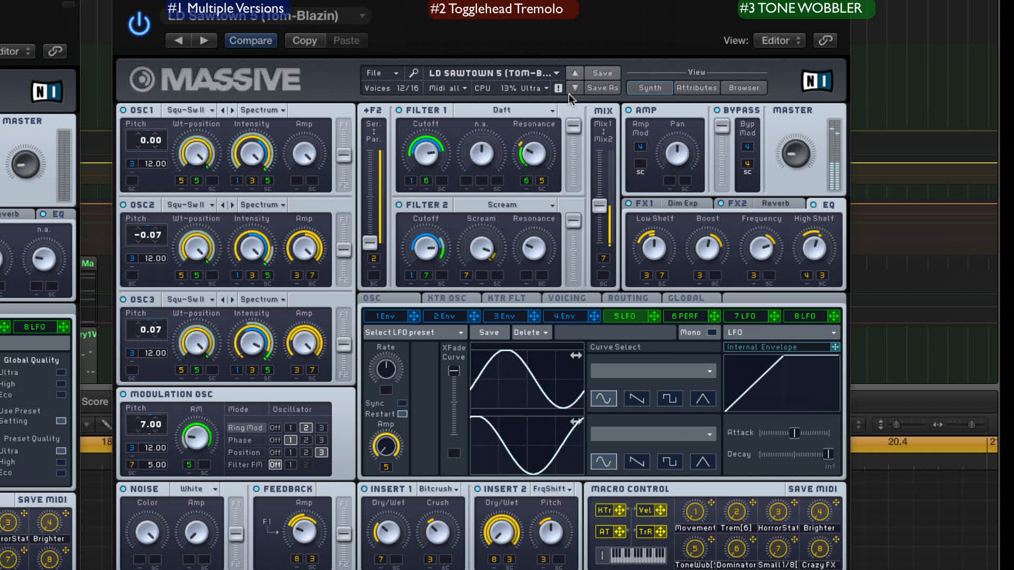
Audition the Sawtown lead presets in descending order: LD Sawtown 4, 3, 2 and 1.
click(573, 71)
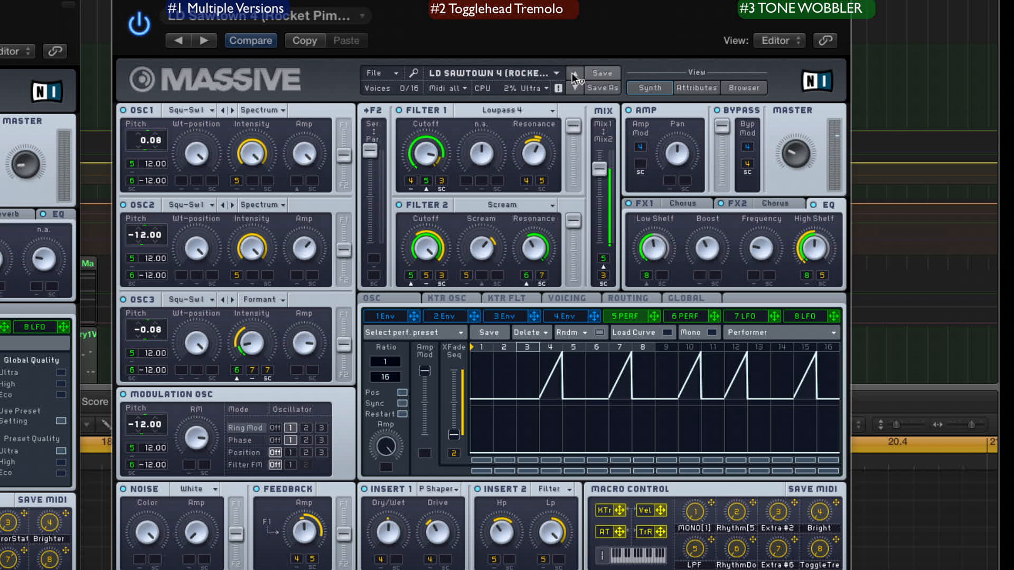
click(572, 73)
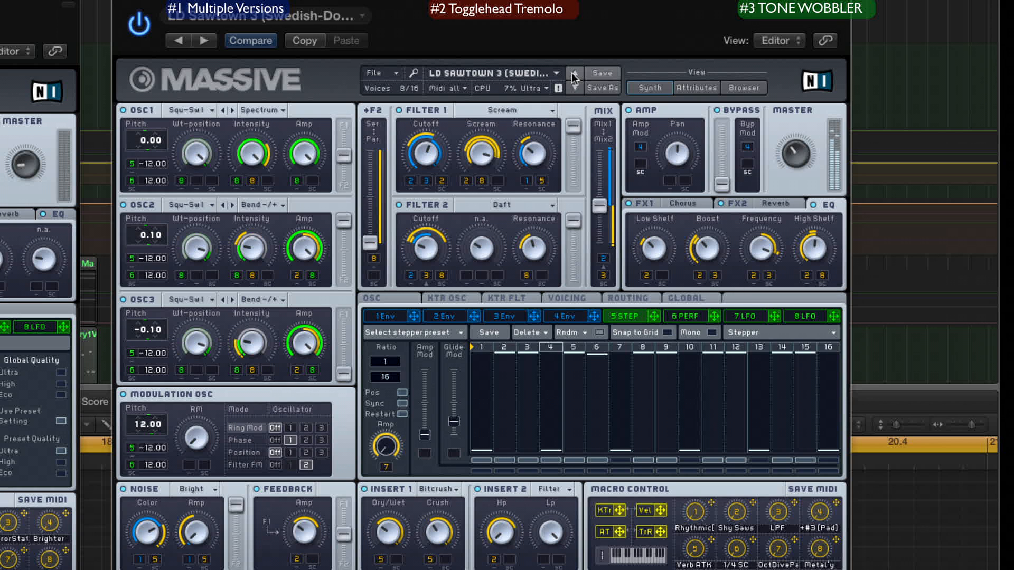
click(572, 73)
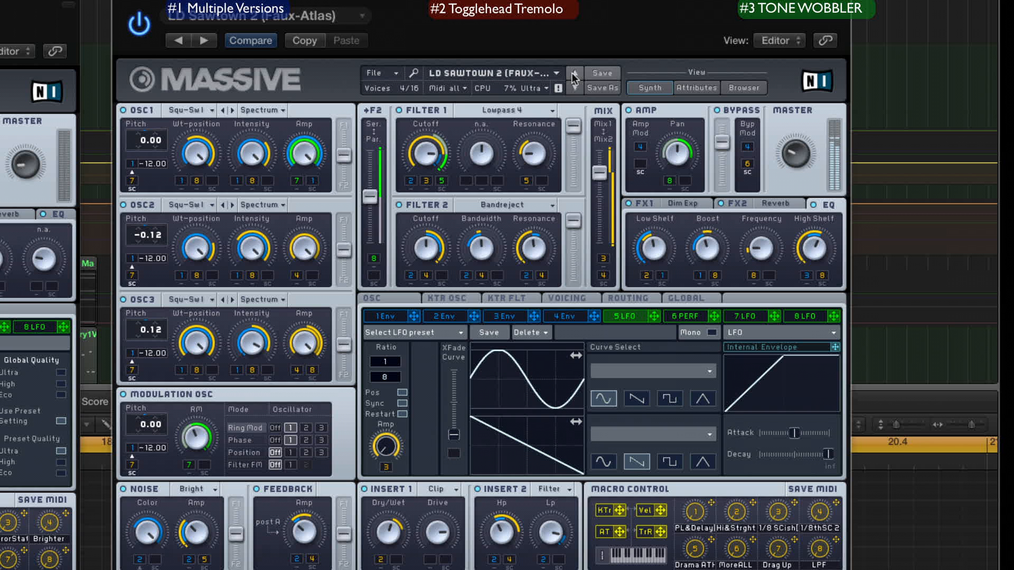
click(572, 73)
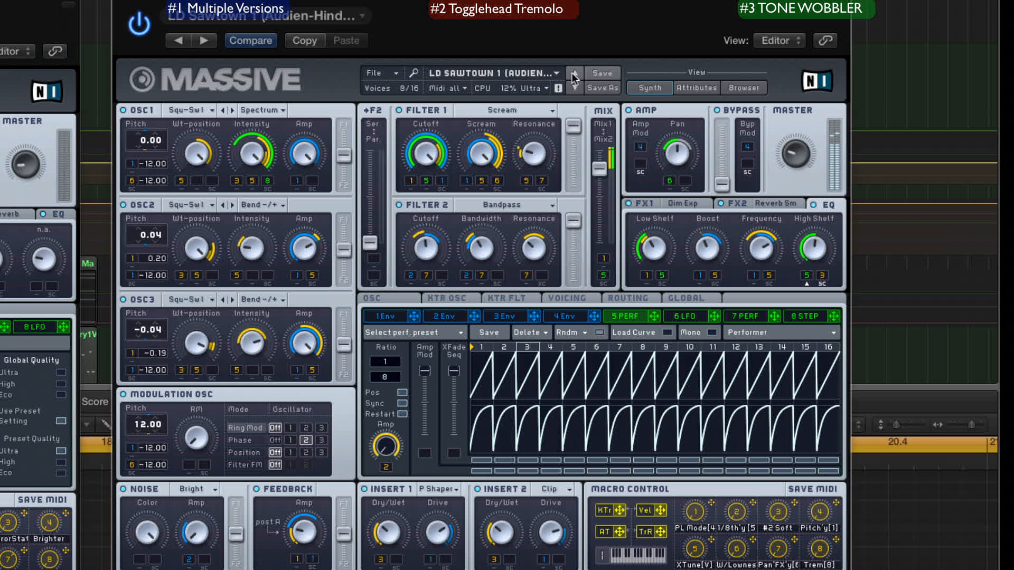
Load the LD Sawtown 2 (Faux-Atlas) preset and view its entry in the preset list.
click(574, 88)
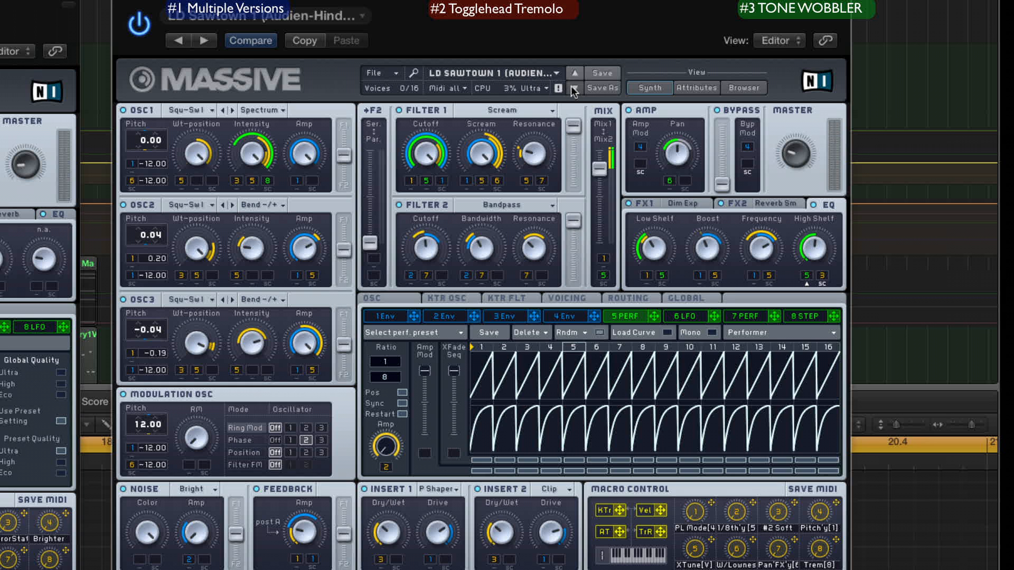
click(531, 74)
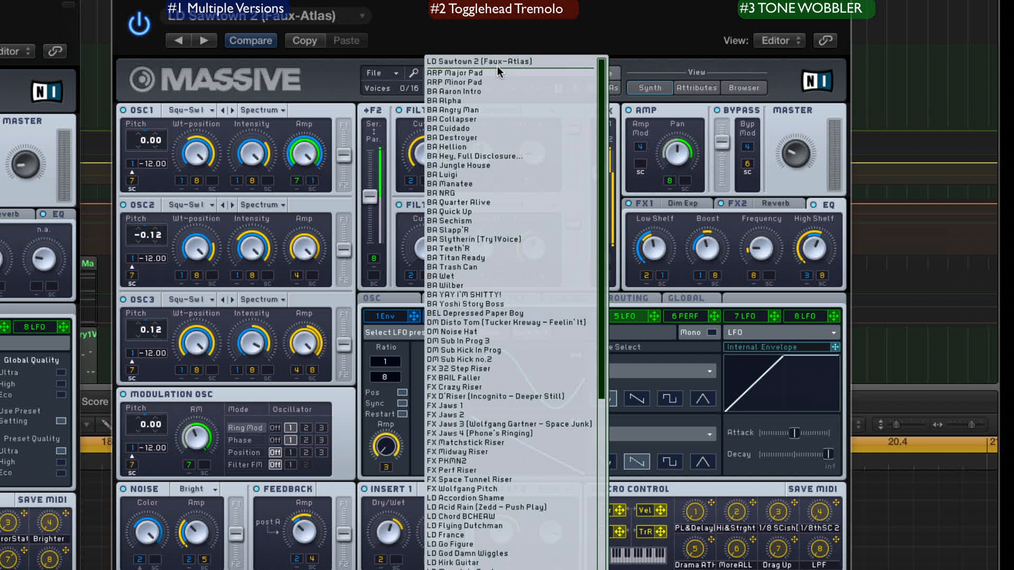
click(522, 62)
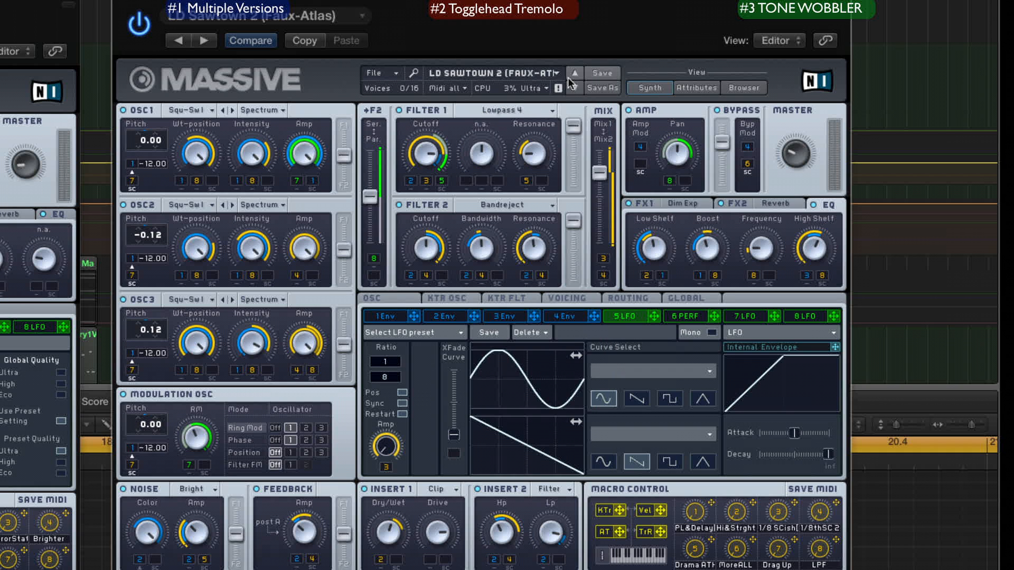
Load the FX Jaws 3 (Wolfgang Gartner – Space Junk) preset from the preset list.
click(525, 69)
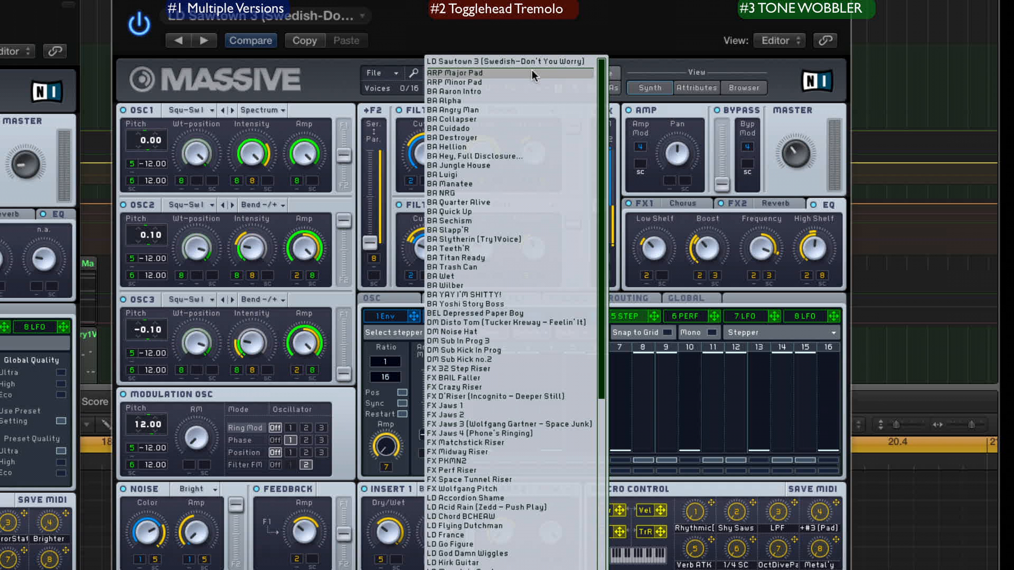
scroll(510, 244, down, 1)
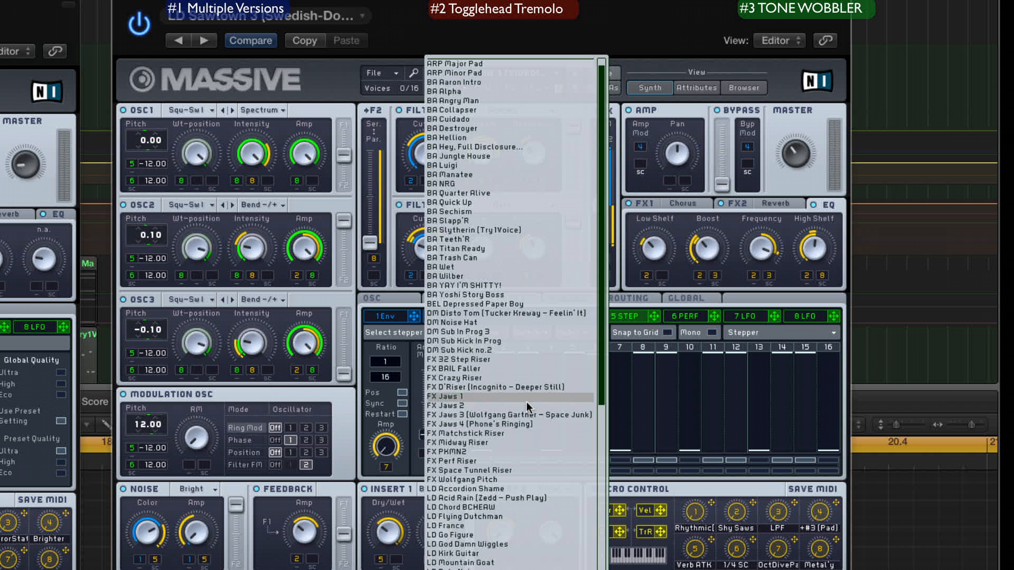
click(495, 415)
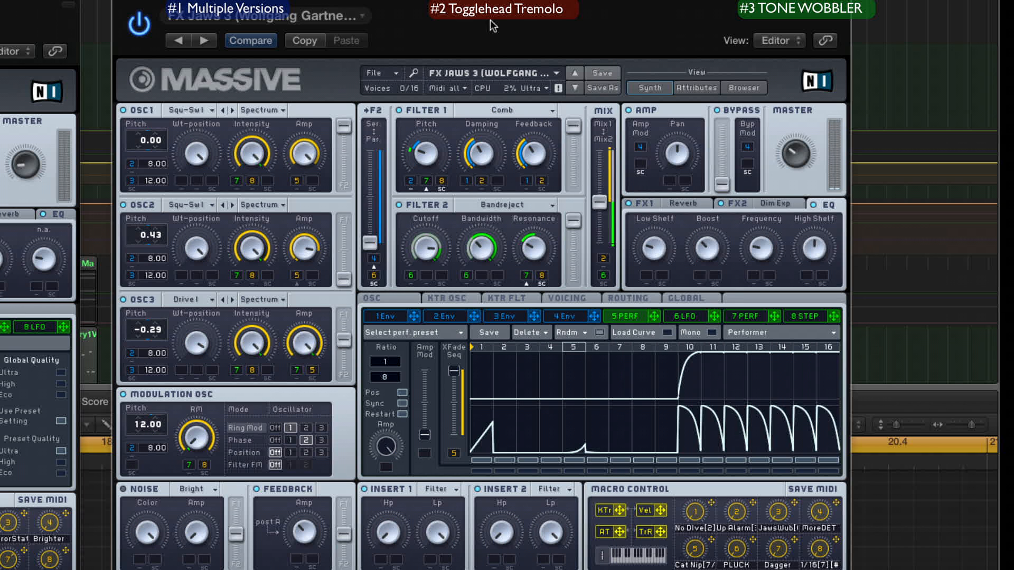
Browse the preset list and audition LD Sawtown 4, 3, 2 and 1 in the Farmhouse bank of the browser.
click(497, 73)
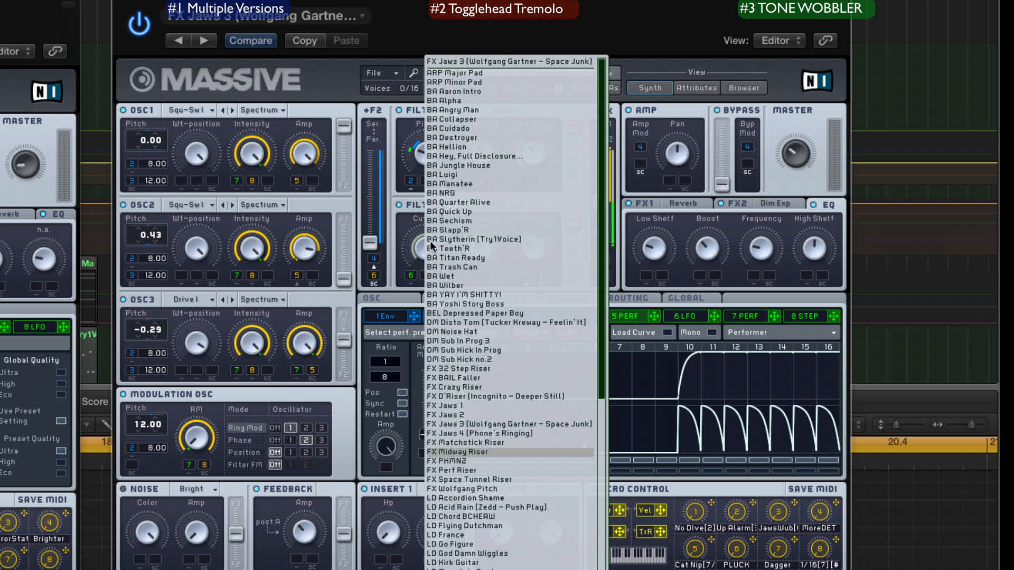
scroll(451, 242, down, 6)
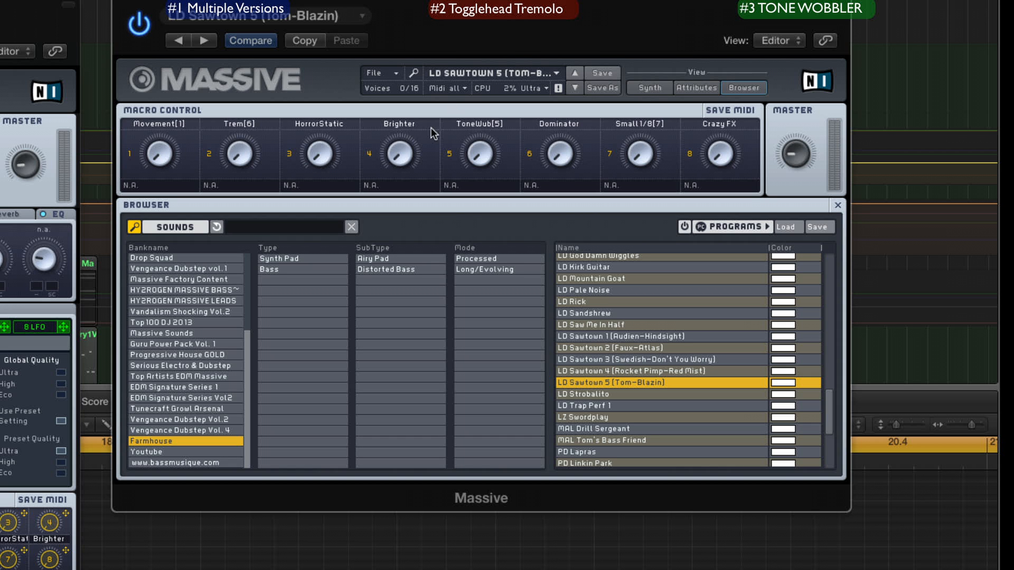
click(607, 369)
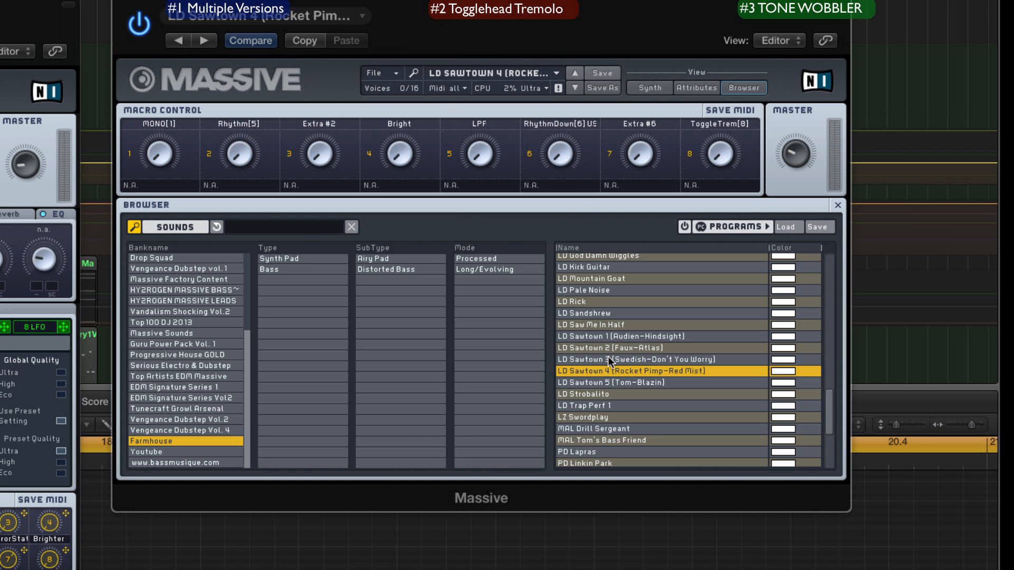
click(607, 358)
click(609, 348)
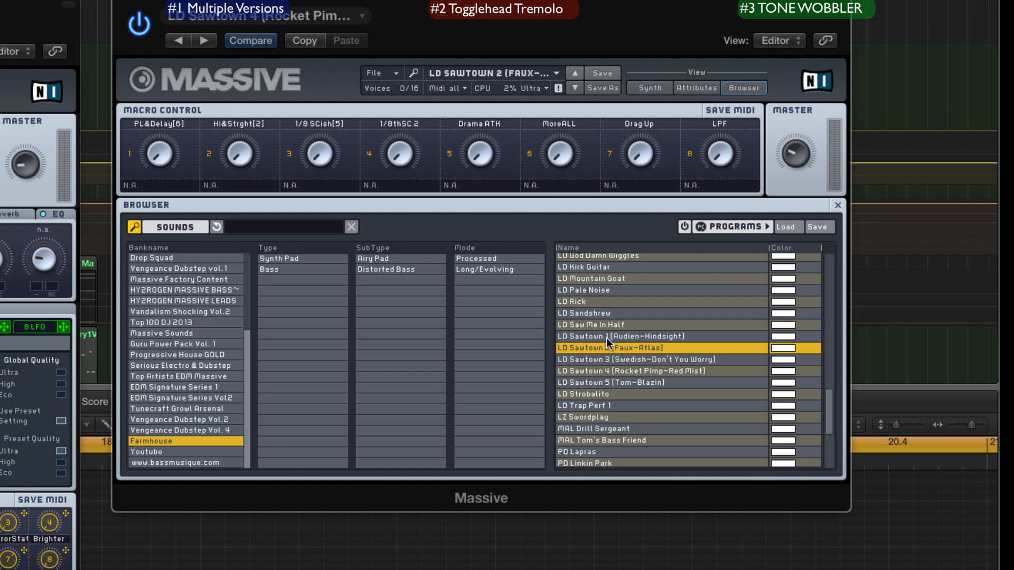
click(606, 336)
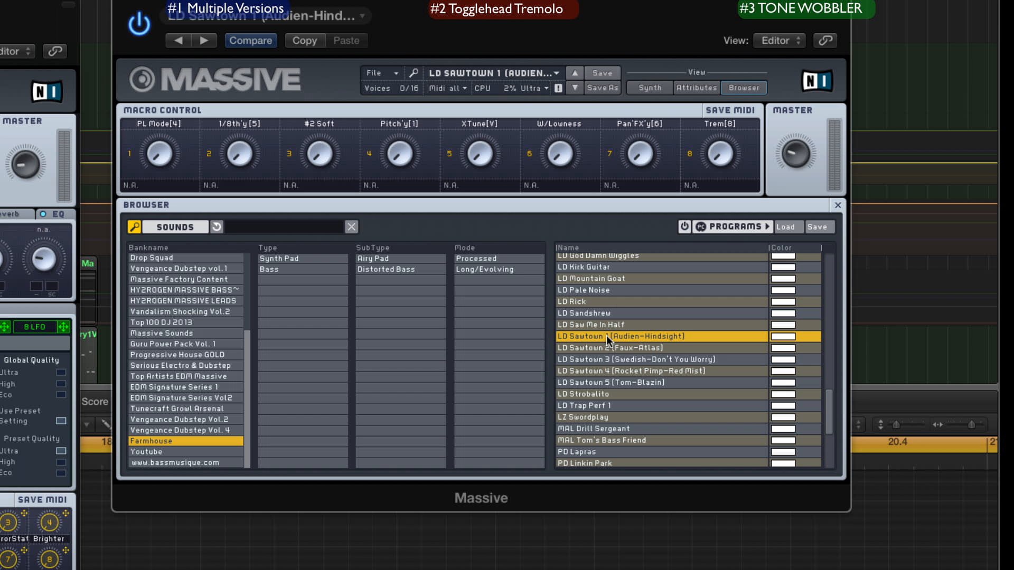
Return to the synth page and advance through the presets to LD Sawtown 5 (Tom-Blazin).
click(686, 89)
click(639, 87)
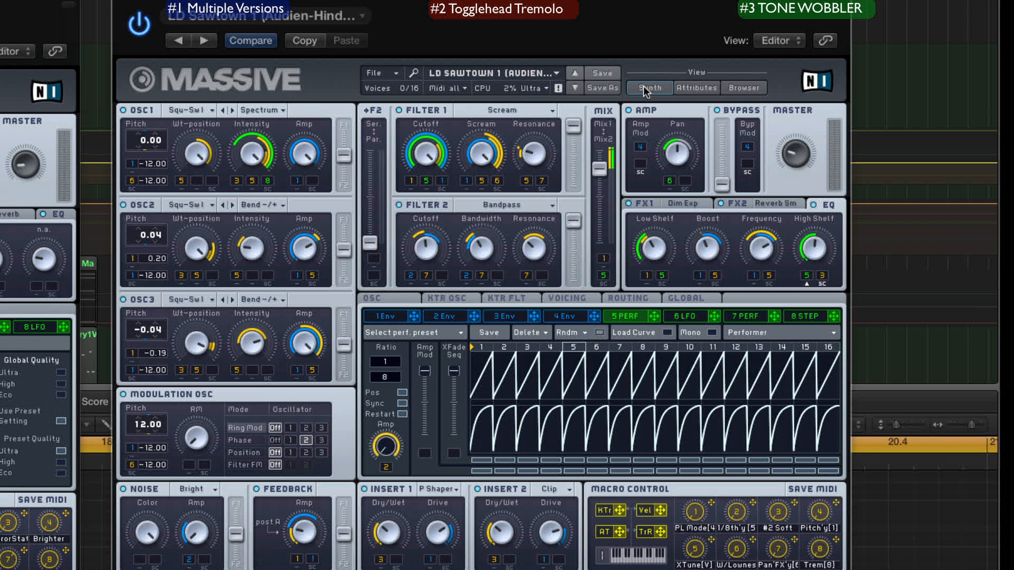
click(573, 89)
click(574, 89)
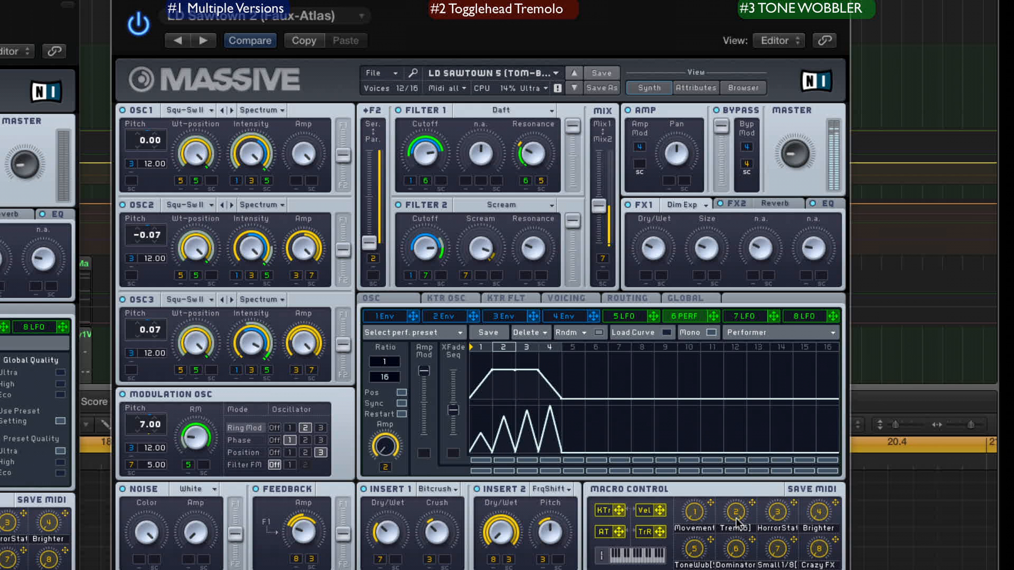
Point out the Performer curves of modulator 6 and switch the modulator to LFO mode.
click(501, 429)
click(502, 422)
click(739, 333)
click(743, 341)
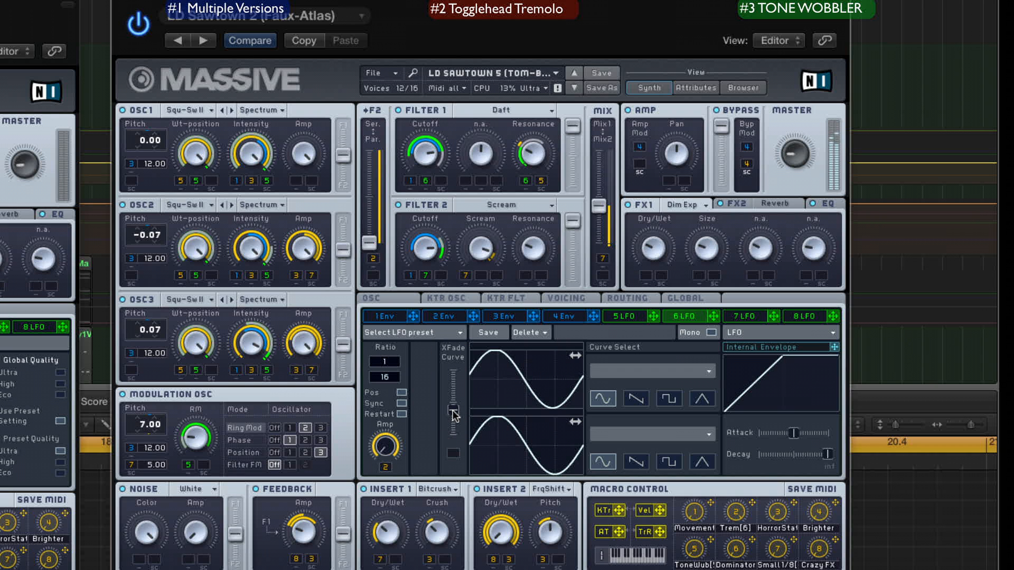
Try saw and square as LFO 6's upper curve with a 1/4 ratio, and restore the sine curve and 1/16 ratio.
click(636, 398)
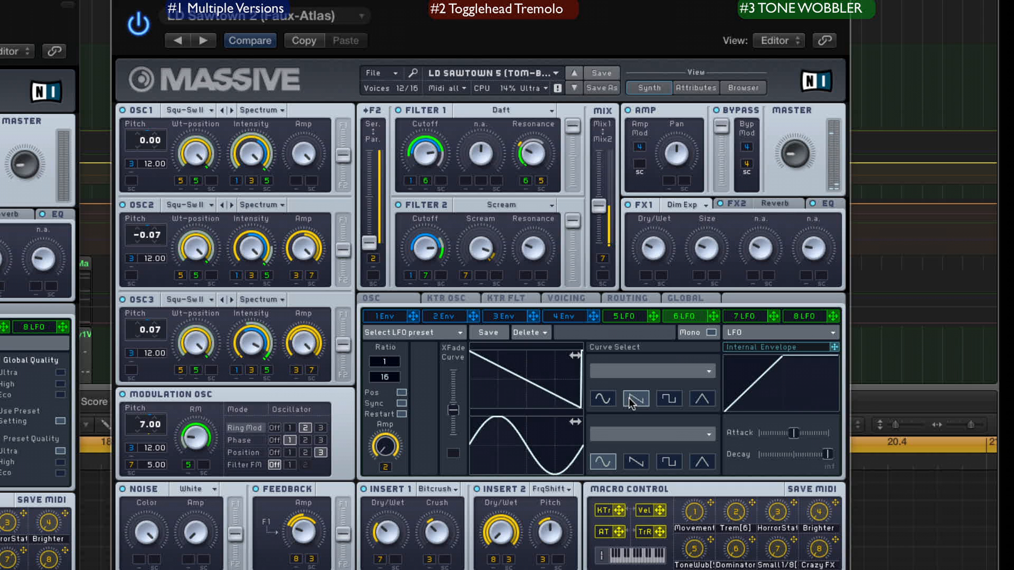
click(661, 402)
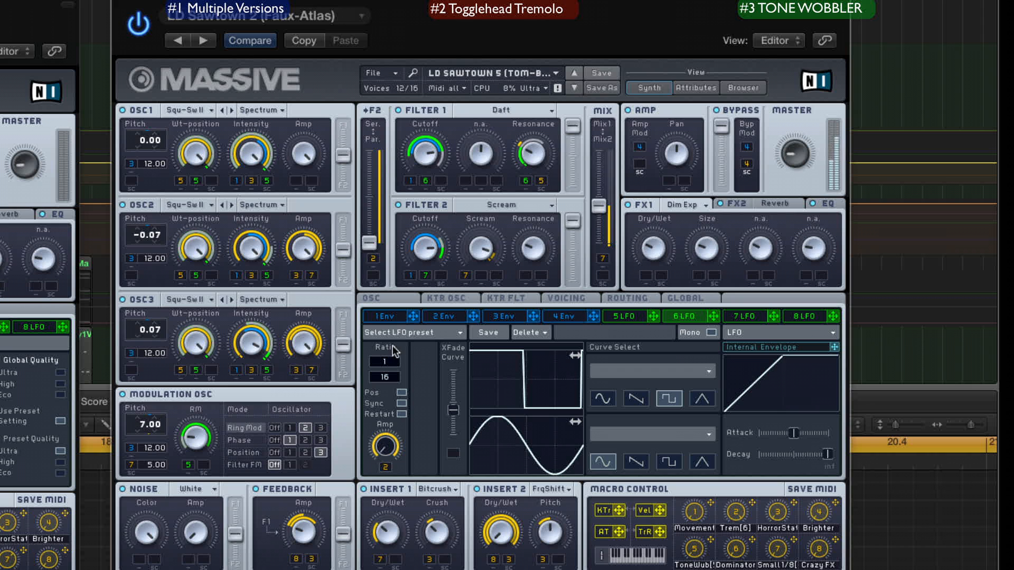
drag(391, 376, 392, 384)
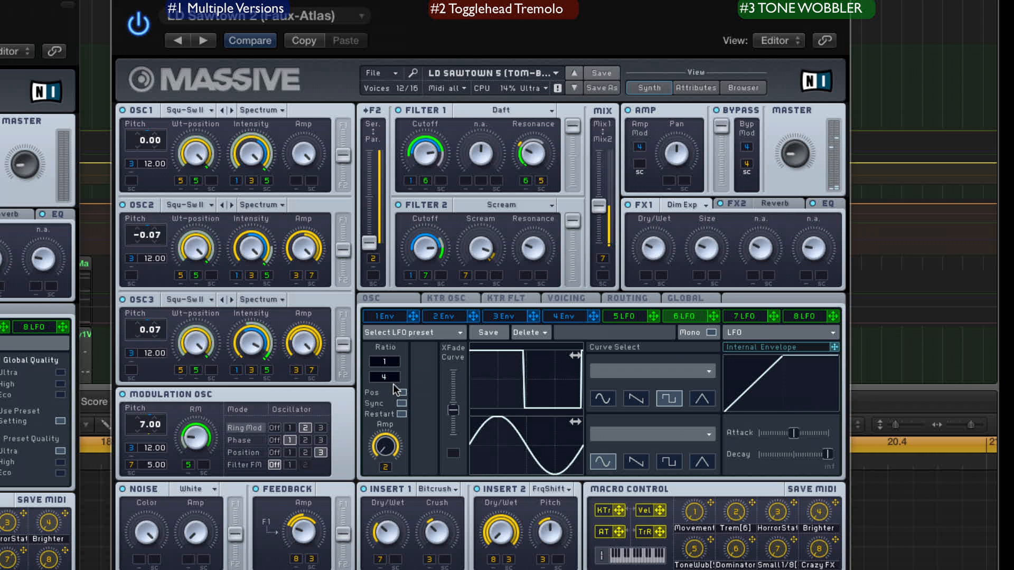
click(601, 401)
drag(393, 384, 398, 369)
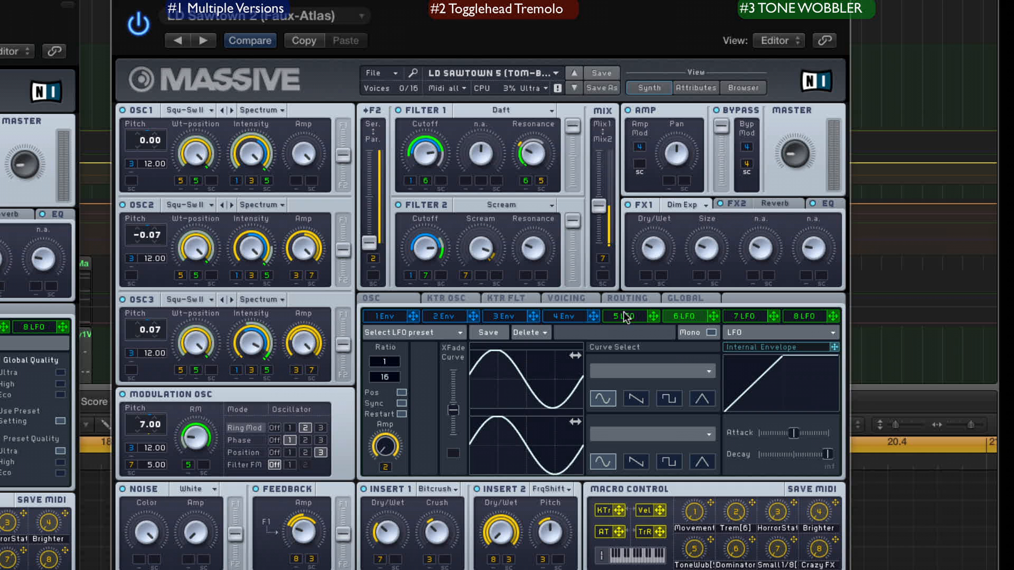
Switch modulator 6 to Performer mode and move its crossfade fully to the upper curve and fully to the lower curve.
click(742, 332)
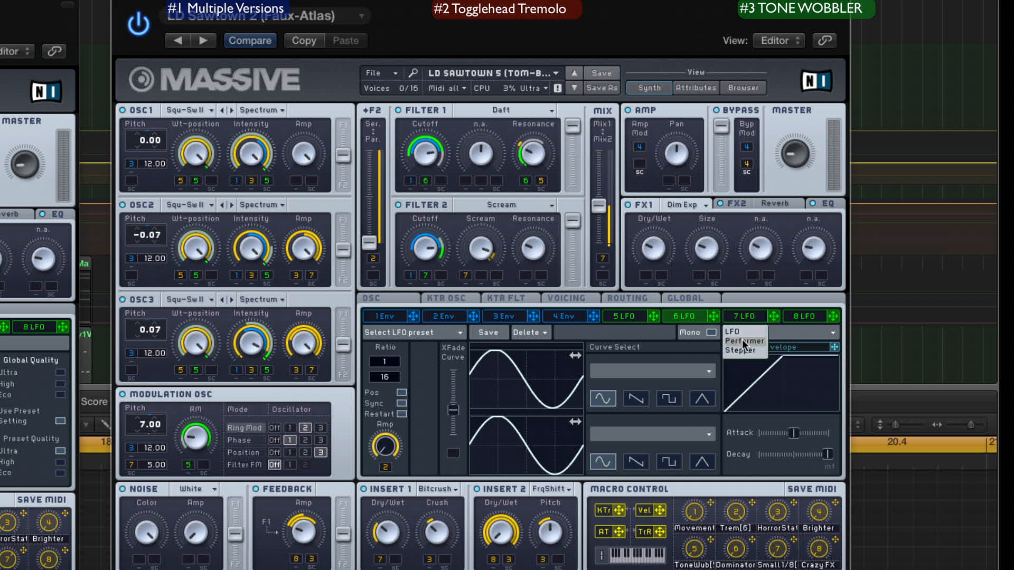
click(741, 341)
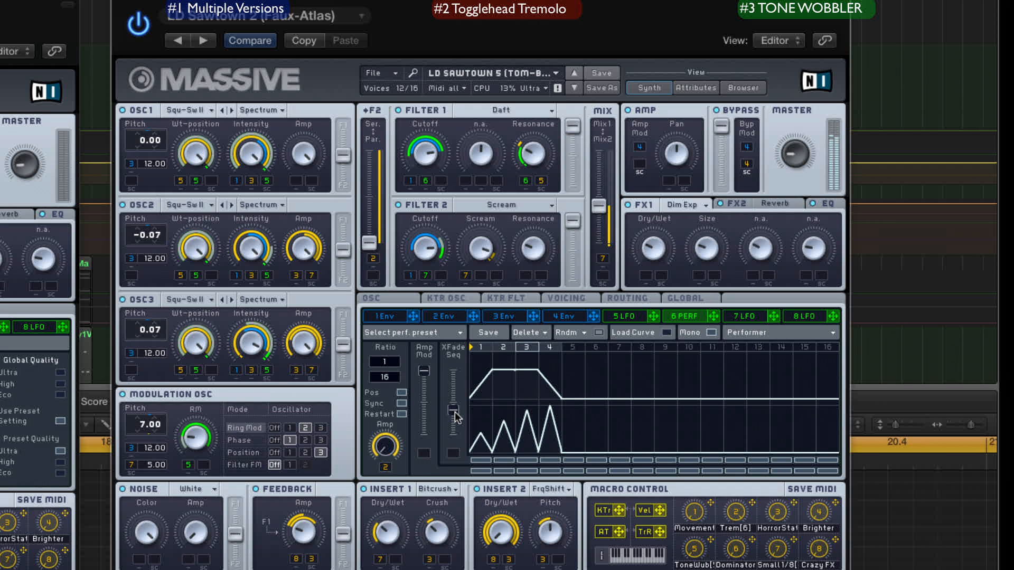
drag(454, 411, 454, 371)
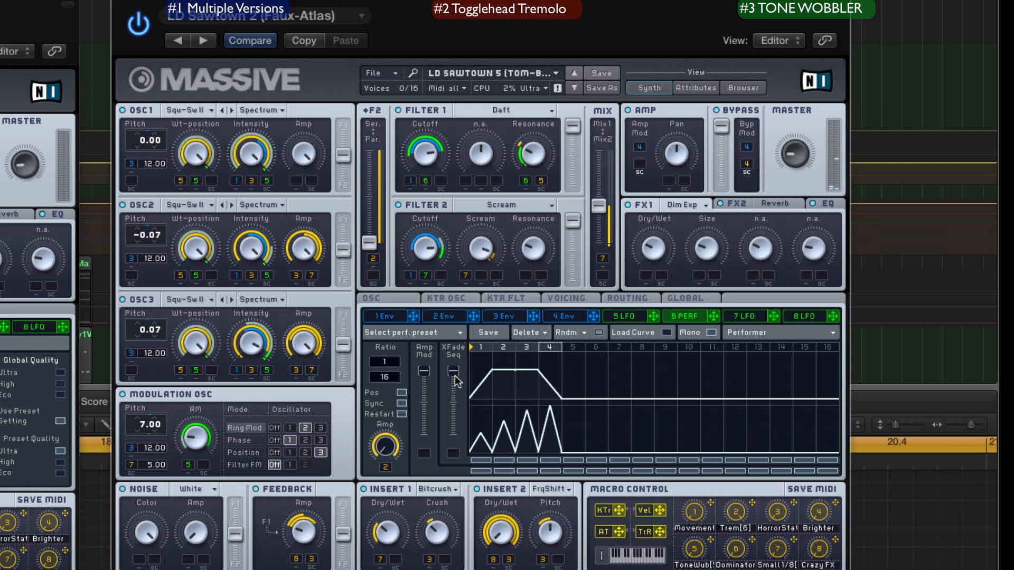
drag(455, 375, 454, 436)
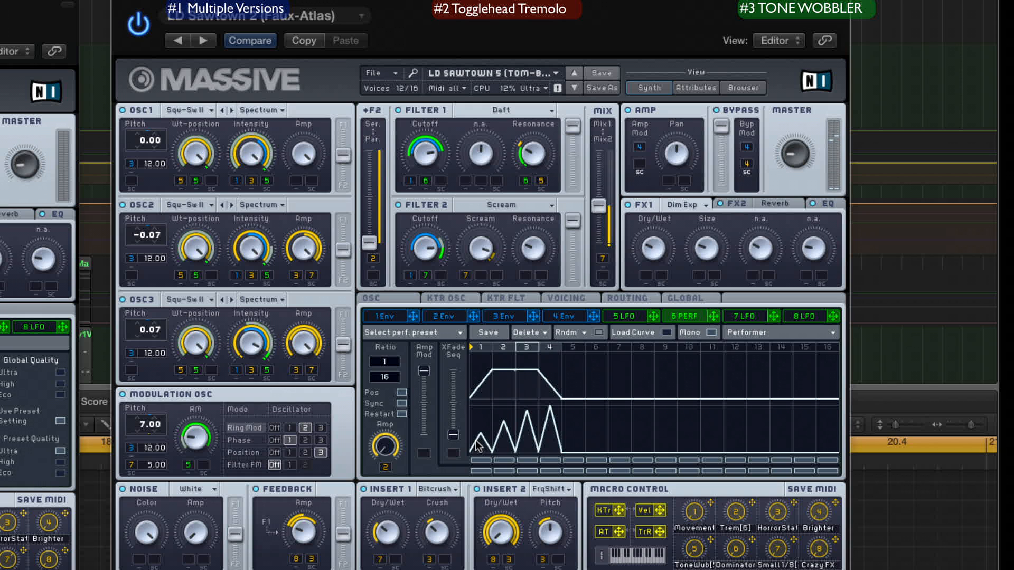
Trace the rising peaks of the lower Performer curve and set modulator 6's crossfade to about midway between both curves.
drag(478, 438, 553, 406)
drag(452, 434, 459, 406)
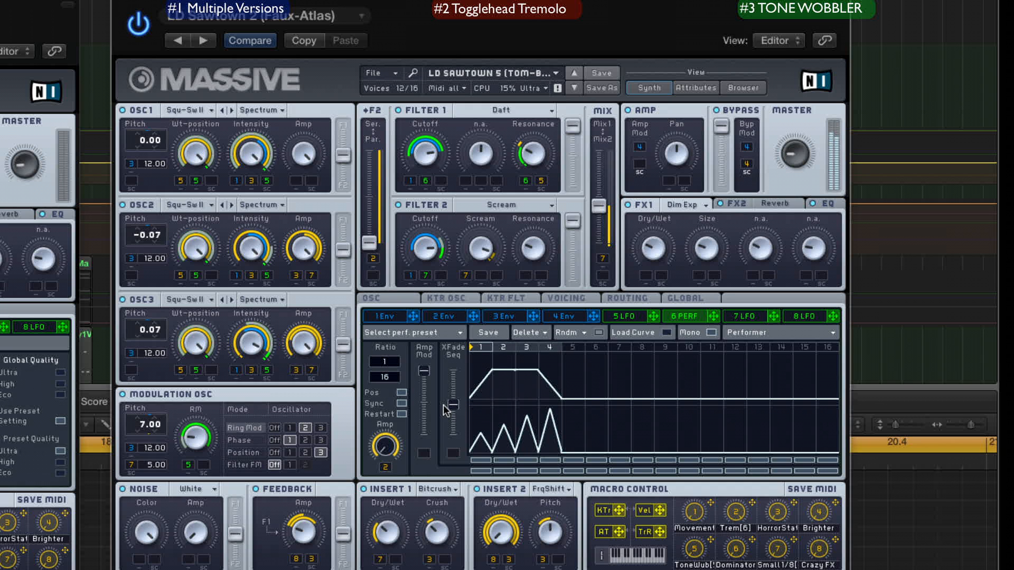
mouse_move(454, 397)
mouse_down()
mouse_move(454, 348)
mouse_move(460, 463)
mouse_move(460, 407)
mouse_up()
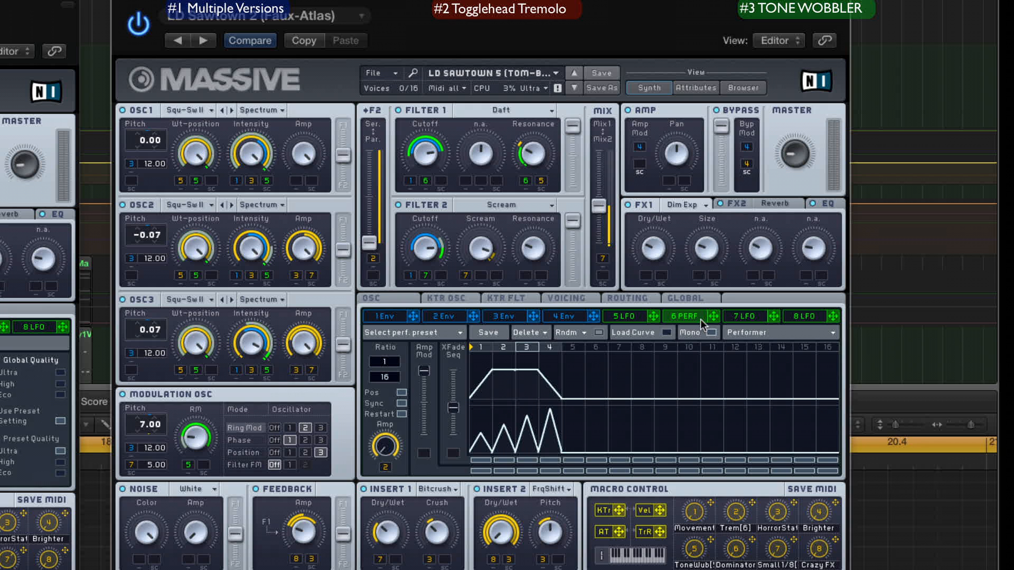
Switch modulator 6 back to LFO mode and point out its two sine curves.
click(743, 331)
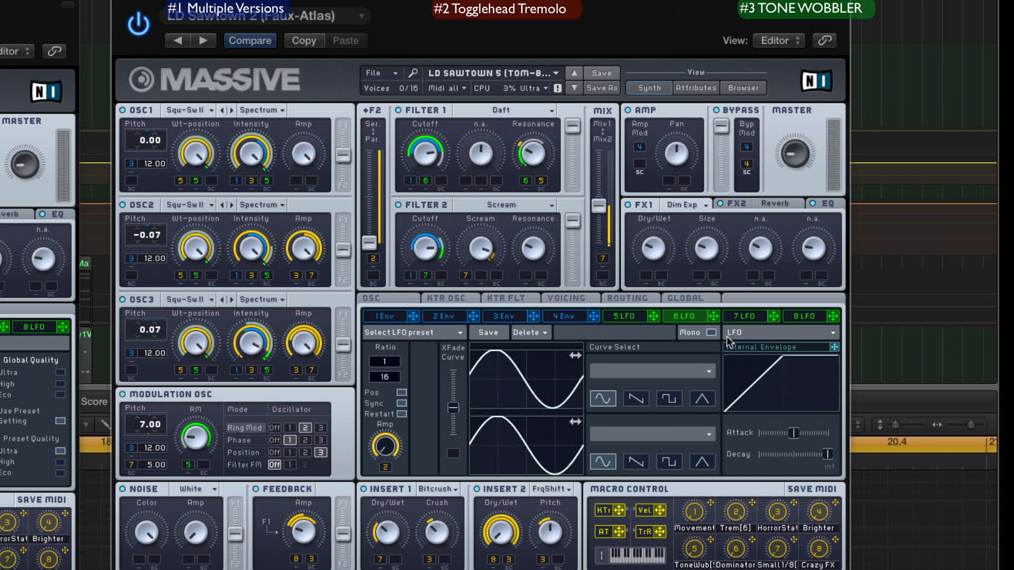
drag(533, 434, 560, 436)
drag(524, 380, 556, 380)
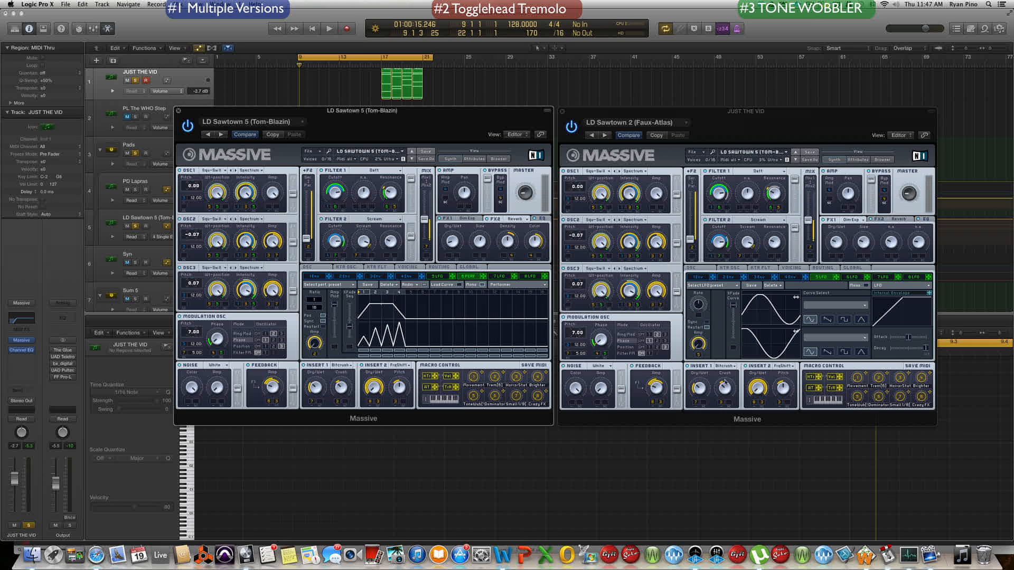
Move the second Massive window so that its whole interface is in view.
drag(738, 134, 731, 134)
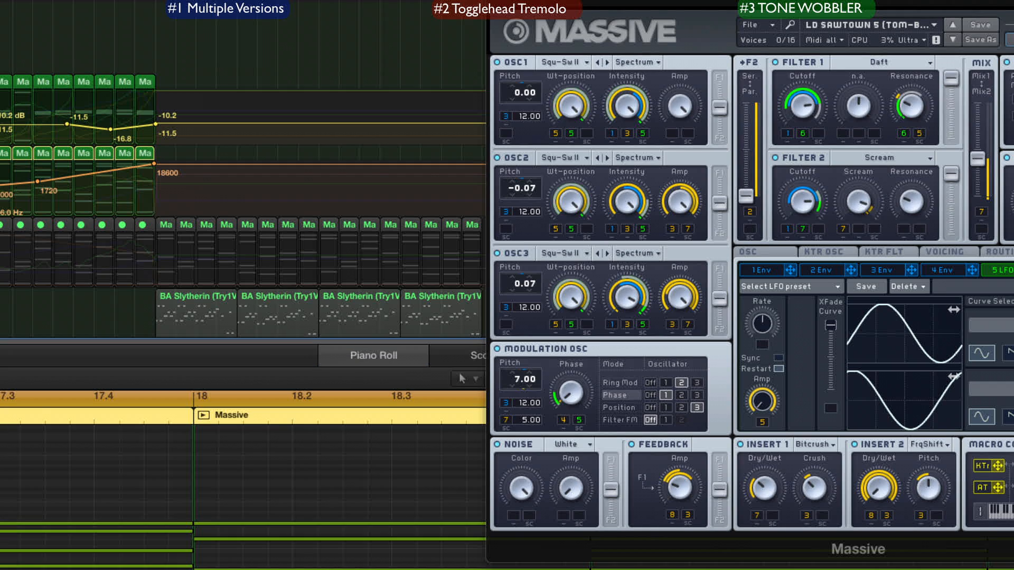
drag(814, 12, 497, 12)
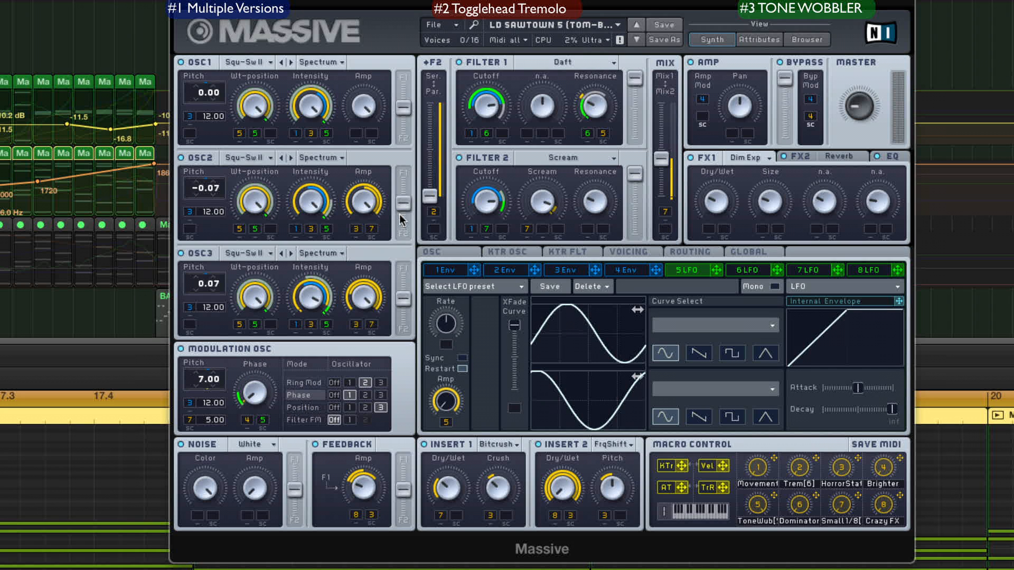
Try the modulation oscillator with Ring Mod and Phase off, and restore Phase to oscillator 1 and Ring Mod to oscillator 2.
click(298, 382)
click(334, 383)
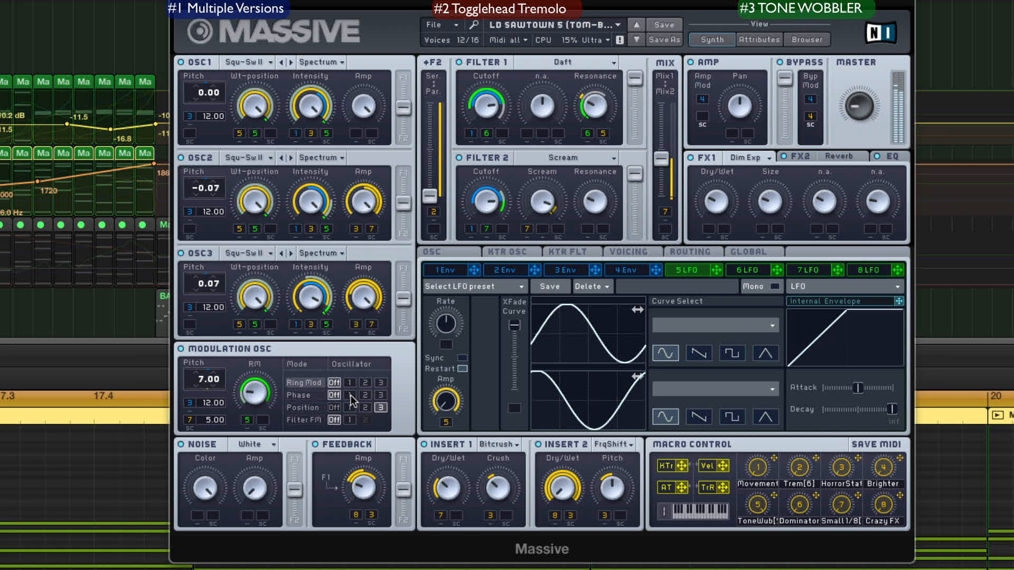
click(350, 395)
click(364, 382)
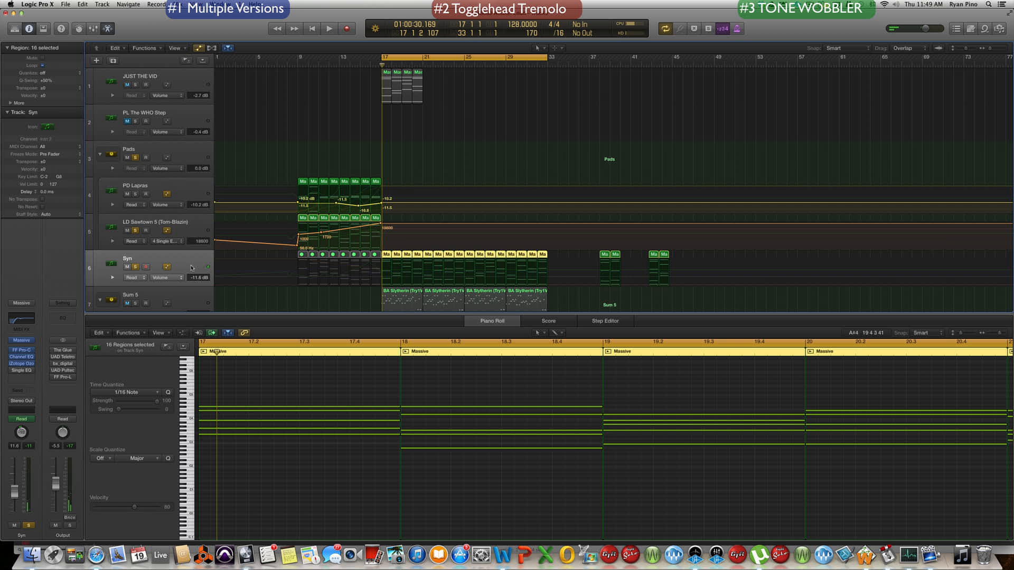
Play back the Syn track's regions in the Logic Pro X arrangement.
key(space)
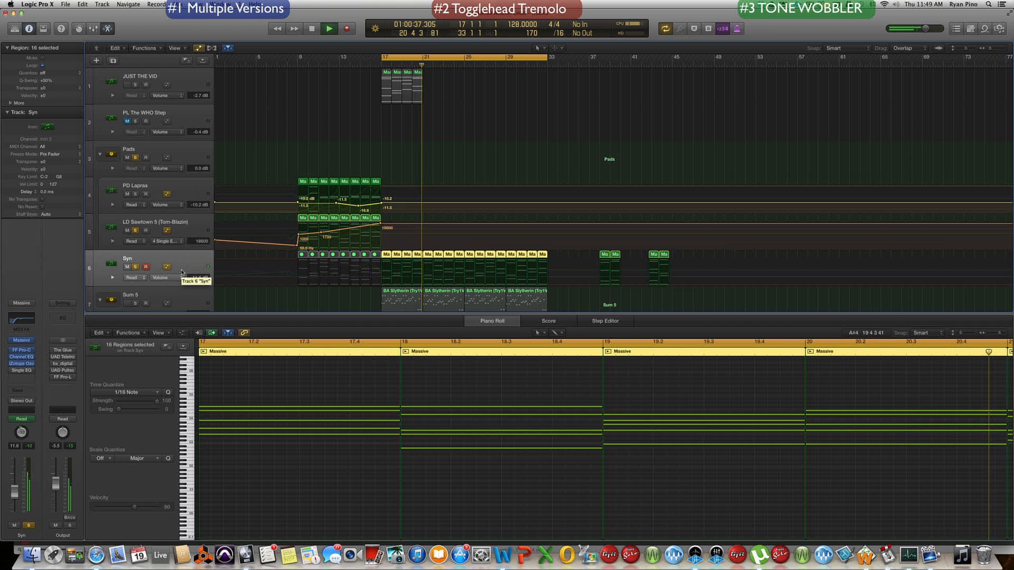
Play back the LD Sawtown 5 track's regions together with its automation lanes in the arrangement.
key(space)
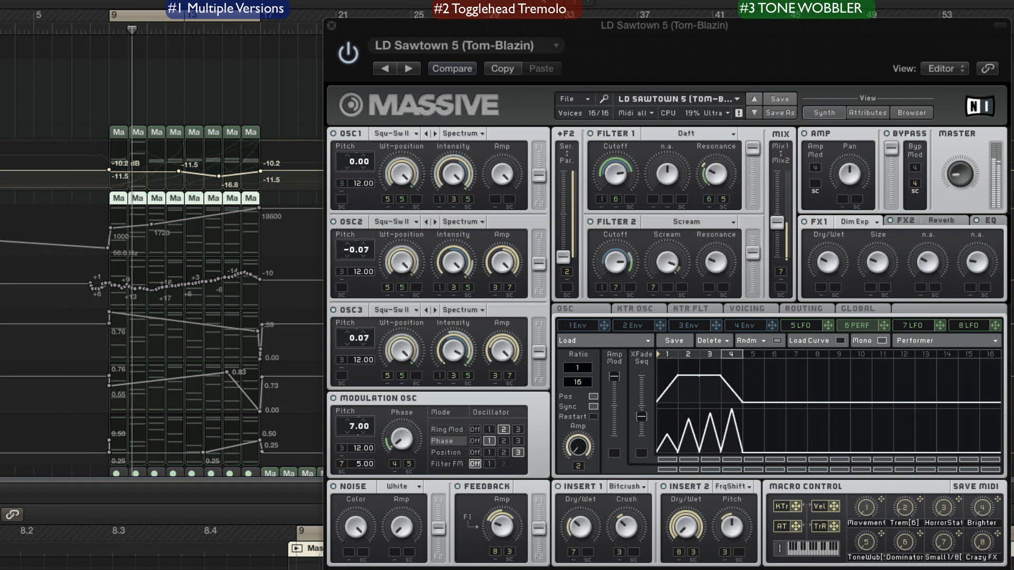
scroll(161, 251, down, 5)
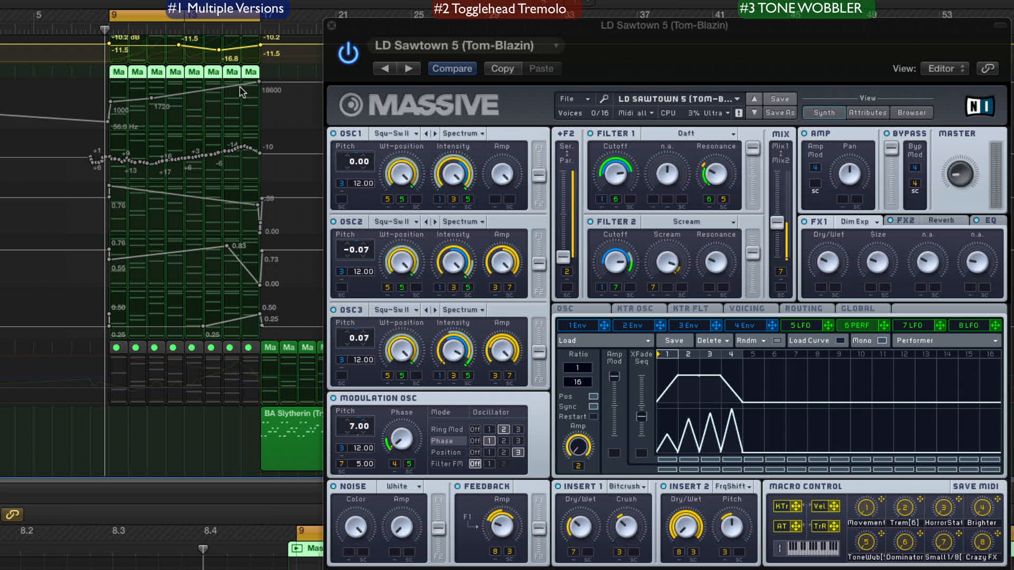
key(space)
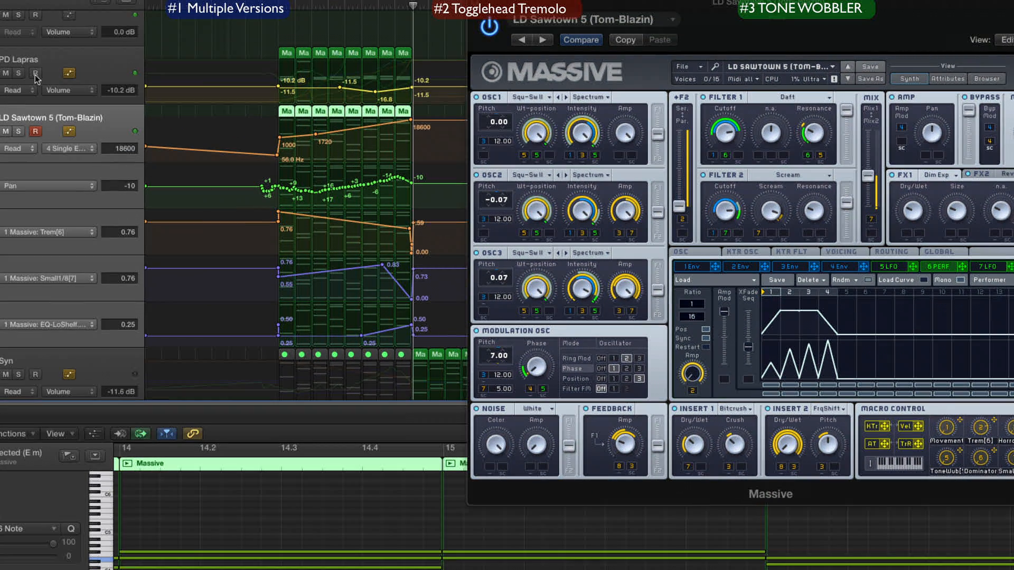
Solo and select the PD Lapras track, and play back the arrangement.
click(18, 74)
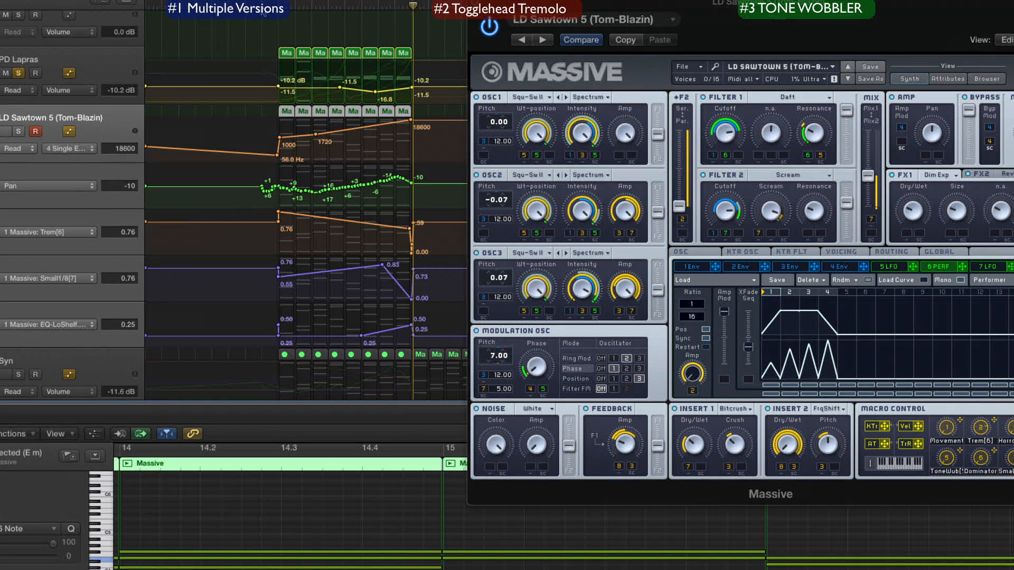
click(79, 68)
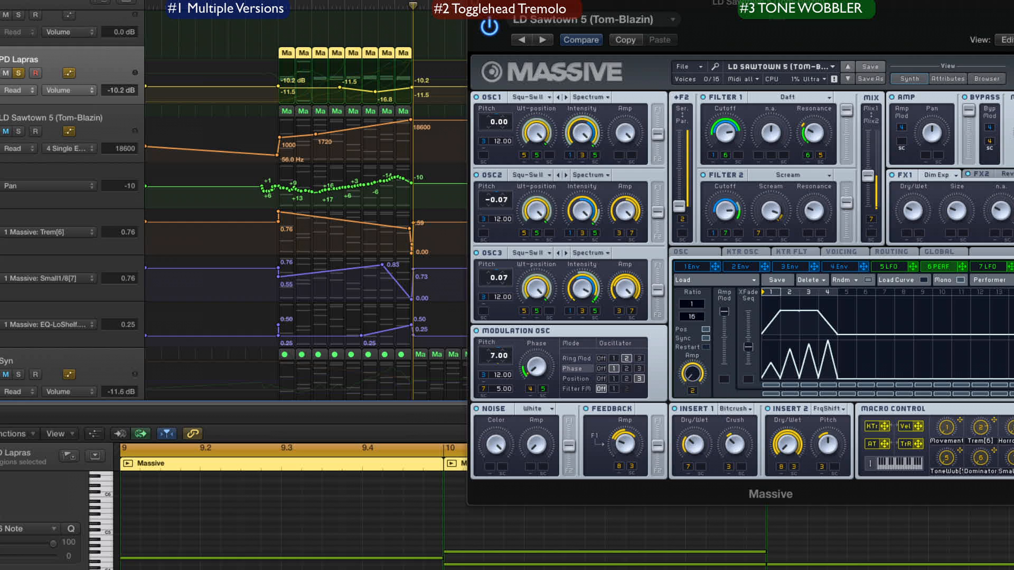
drag(292, 1, 897, 101)
key(space)
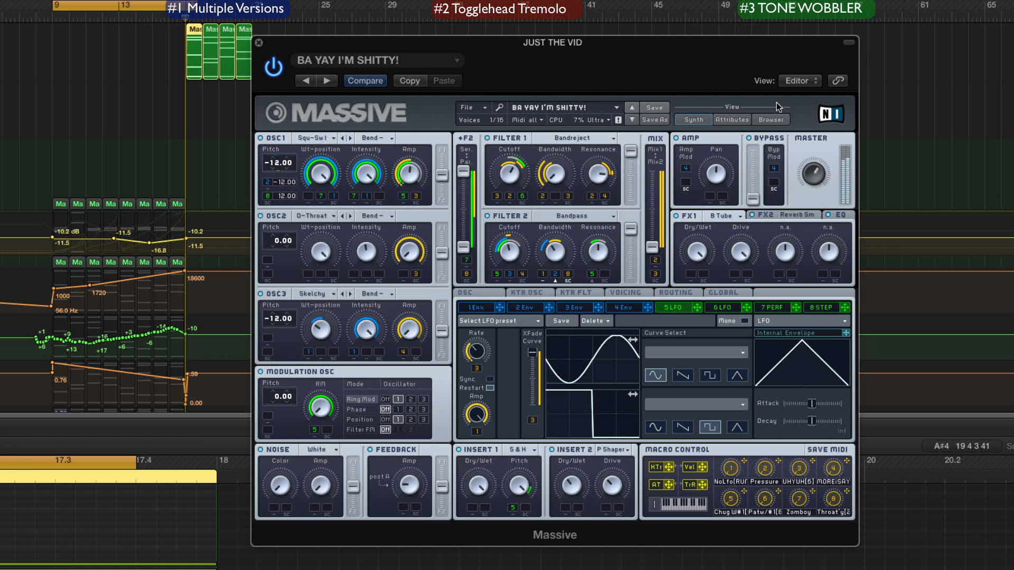
Browse the Farmhouse bank's presets in the JUST THE VID Massive instance and load PD Linkin Park.
click(770, 120)
scroll(683, 285, down, 2)
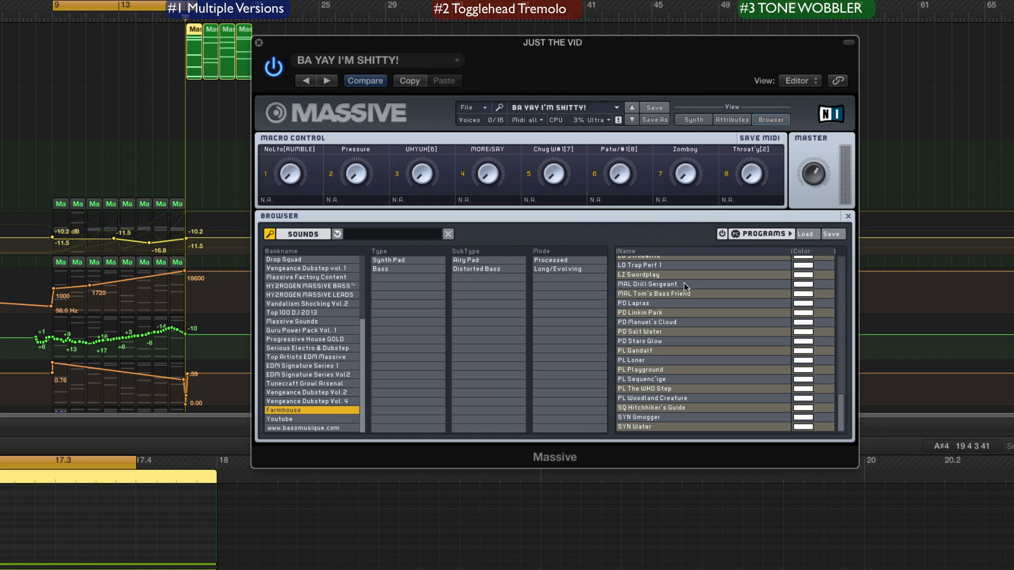
click(653, 312)
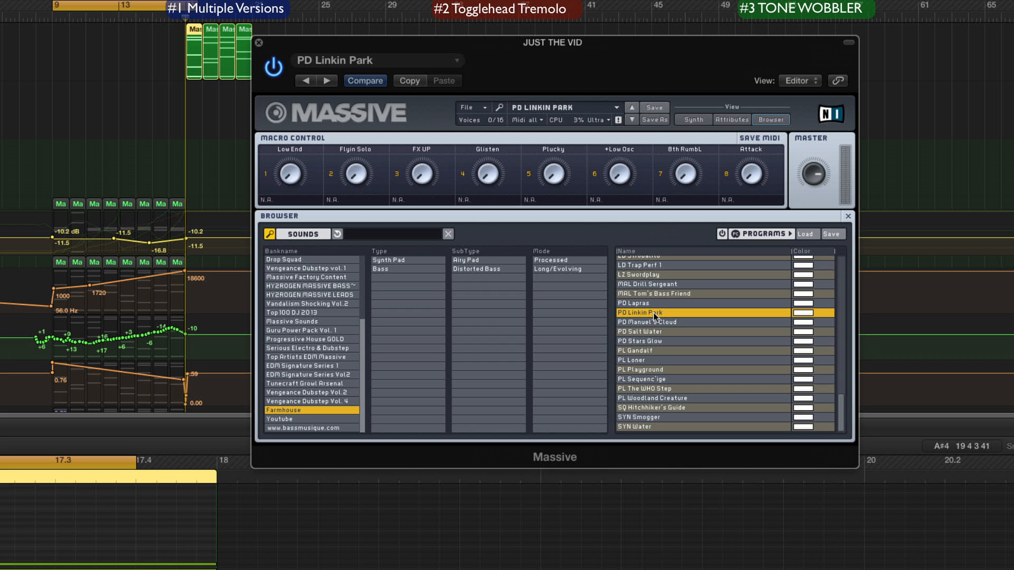
scroll(653, 313, up, 1)
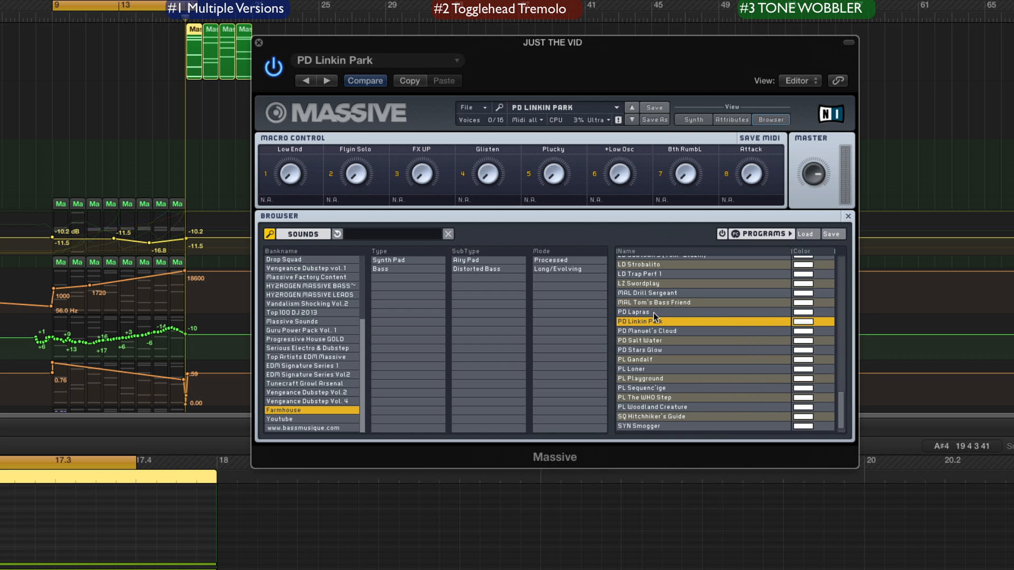